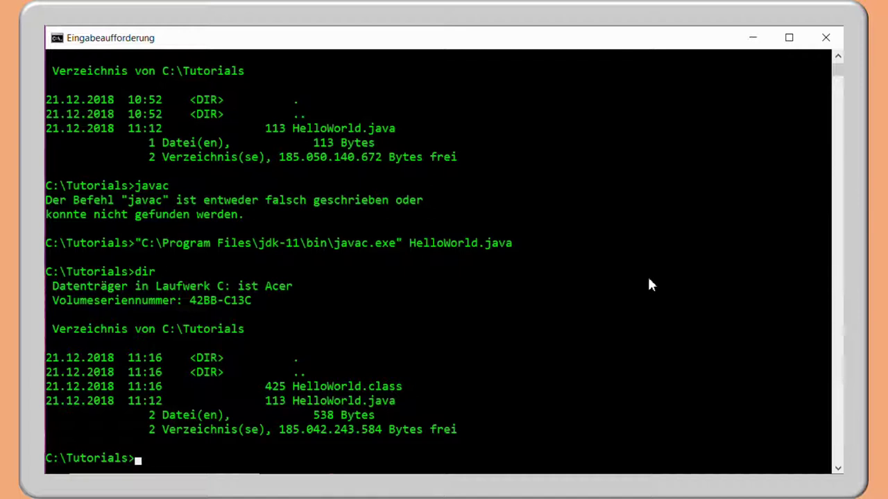
Recall the earlier HelloWorld.java compile command and change its executable from javac.exe to java.exe.
key("Up")
key("Up")
key("ctrl+Left")
key("ctrl+Left")
key("ctrl+Left")
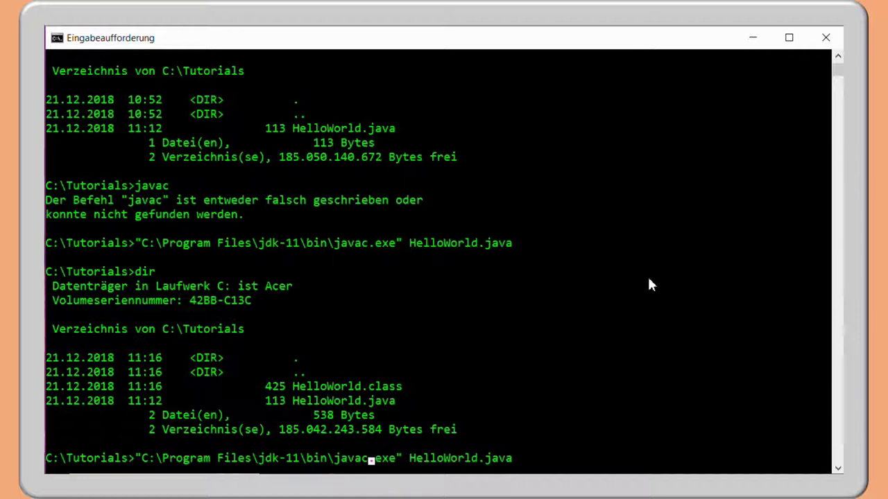
key("BackSpace")
Remove the file extension from the HelloWorld.java argument and run "C:\Program Files\jdk-11\bin\java.exe" HelloWorld.
key("Right")
key("Right")
key("Right")
key("Right")
key("Right")
key("Right")
key("Right")
key("Right")
key("Right")
key("Right")
key("Right")
key("Right")
key("Right")
key("Right")
key("Right")
key("Right")
key("Right")
key("Right")
key("Right")
key("Right")
key("BackSpace")
key("BackSpace")
key("BackSpace")
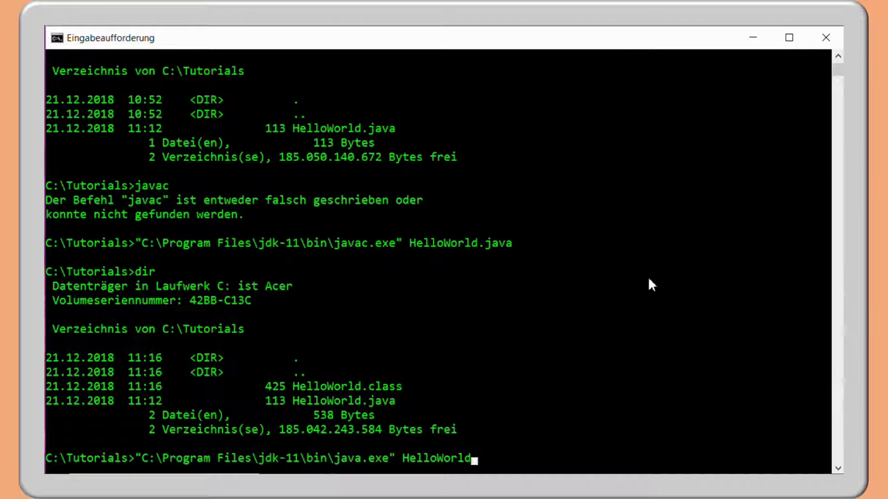
key("Return")
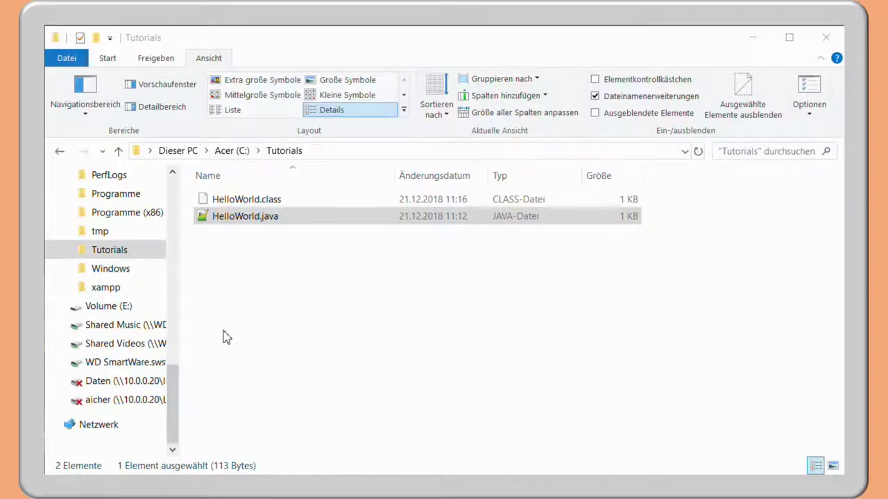
Switch to File Explorer, select HelloWorld.class in the Tutorials folder, and open the system properties of Dieser PC.
left_click(238, 199)
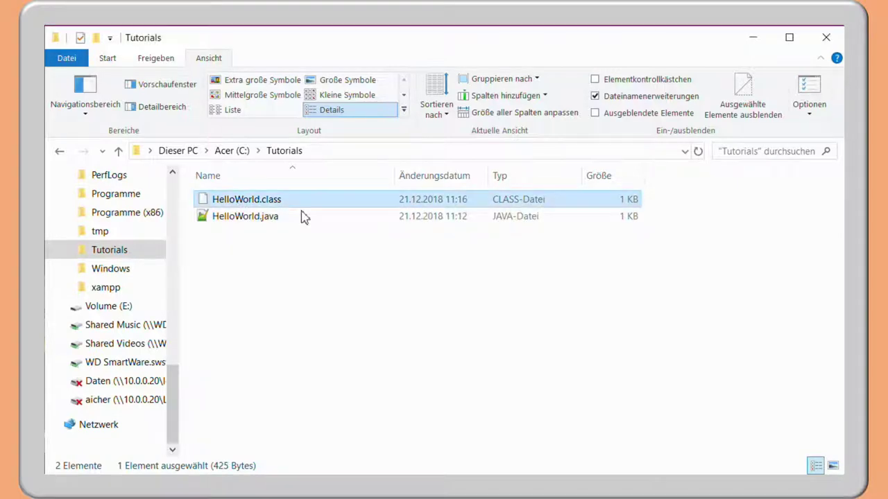
left_click_drag(174, 387, 173, 272)
left_click(100, 260)
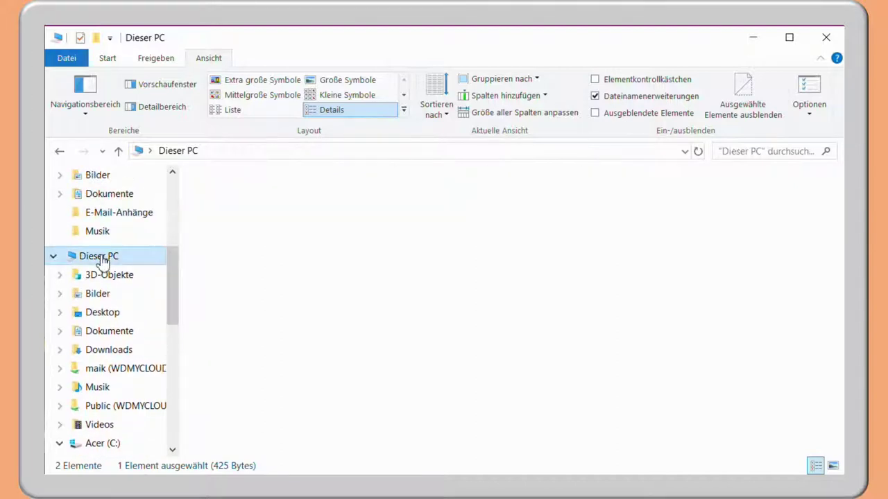
right_click(102, 261)
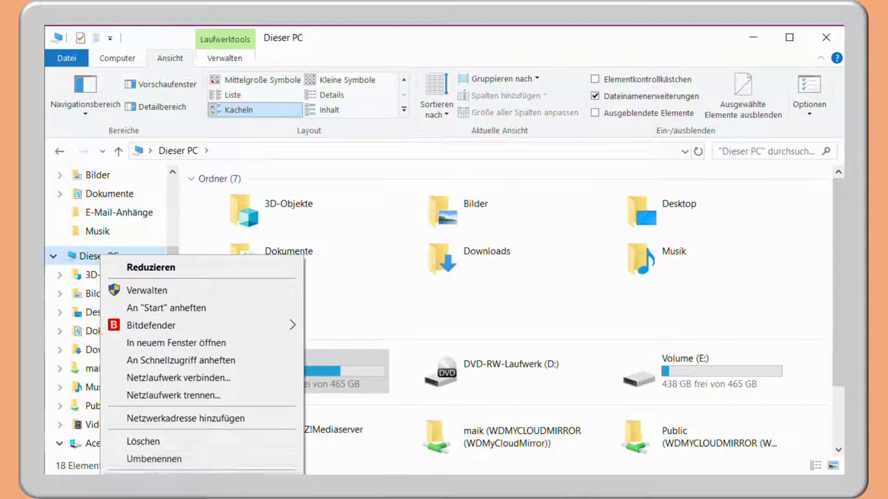
left_click(142, 394)
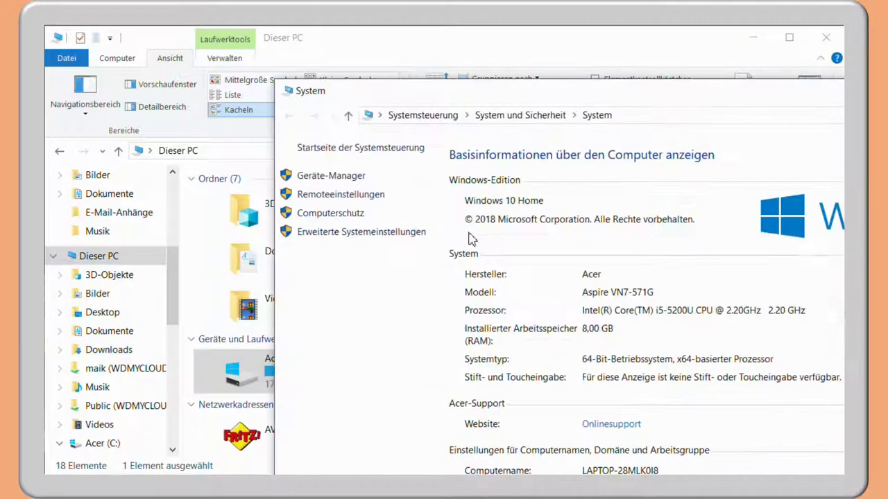
left_click_drag(568, 99, 348, 45)
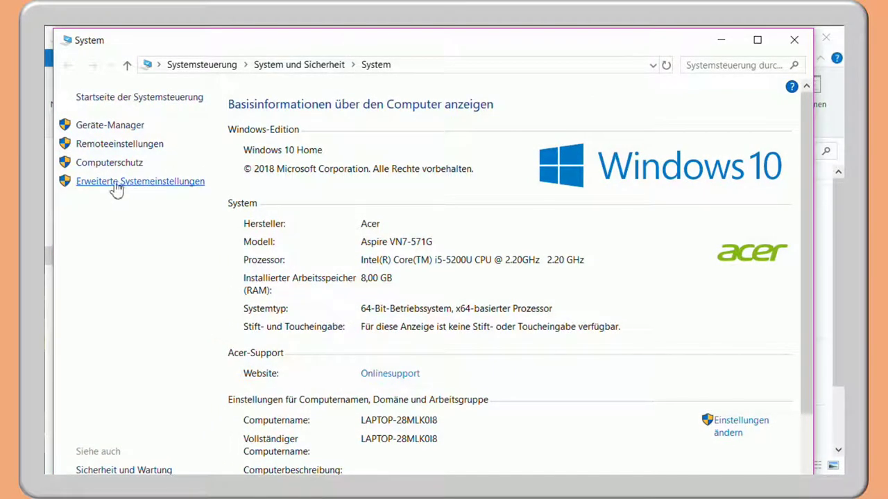
Open the environment variables (Umgebungsvariablen) through the advanced system settings.
left_click(157, 184)
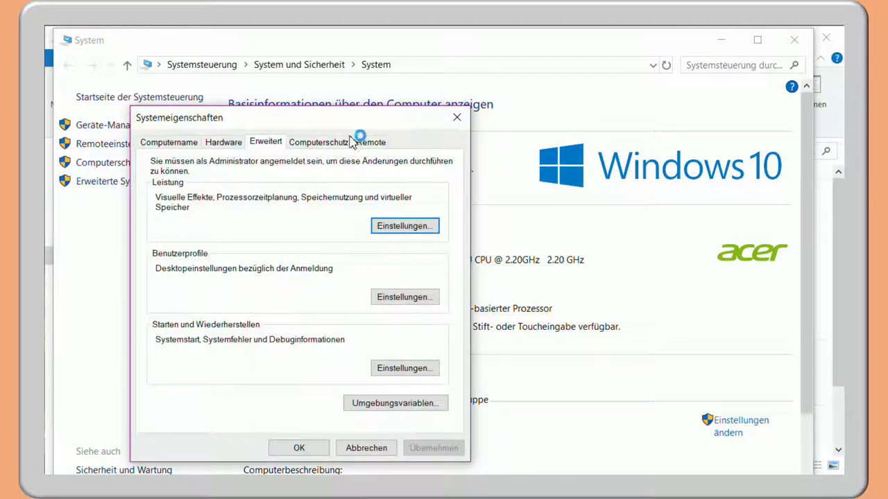
left_click_drag(350, 123, 357, 62)
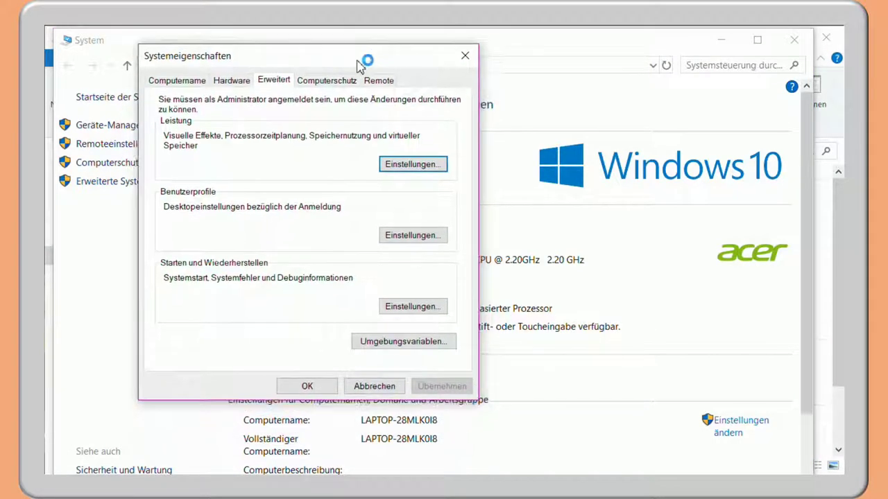
left_click(400, 343)
left_click_drag(558, 135, 281, 43)
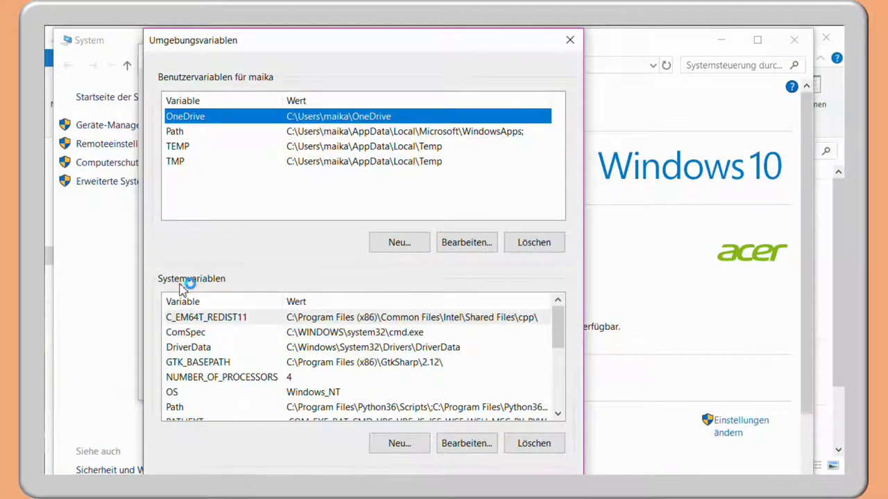
Open the Path system variable for editing and go through its list of entries.
left_click(176, 409)
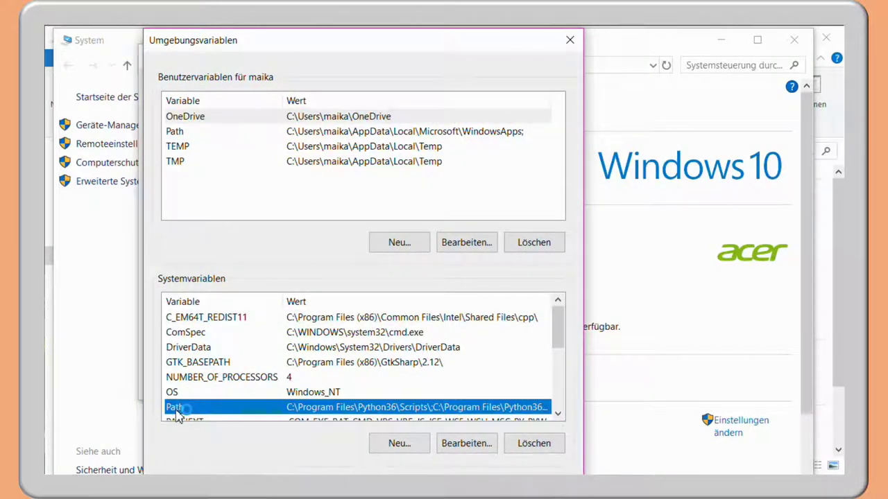
left_click(456, 443)
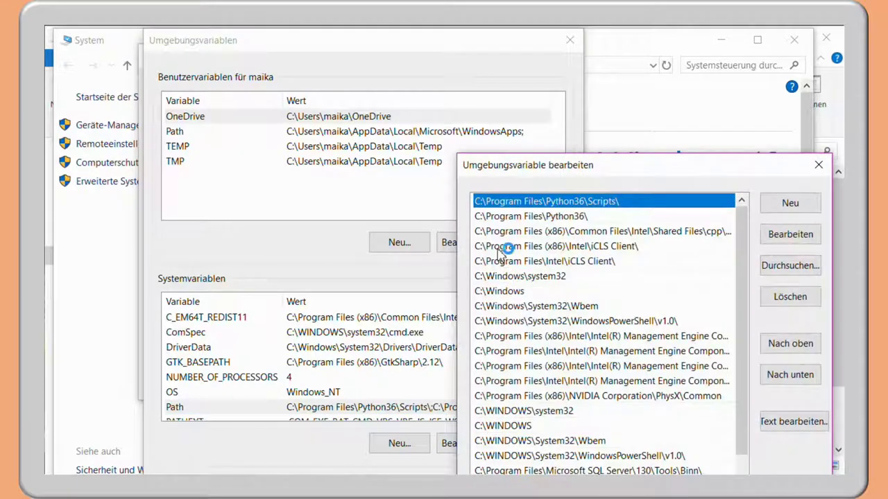
left_click_drag(551, 174, 346, 55)
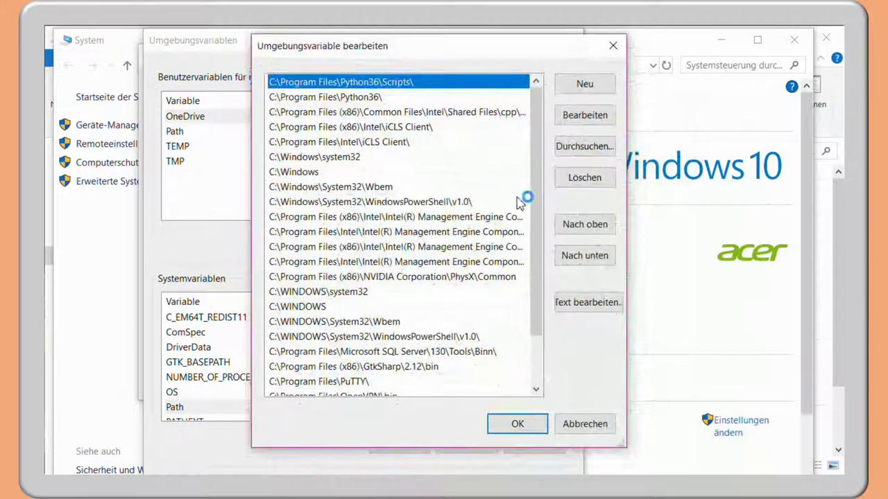
left_click_drag(538, 206, 539, 258)
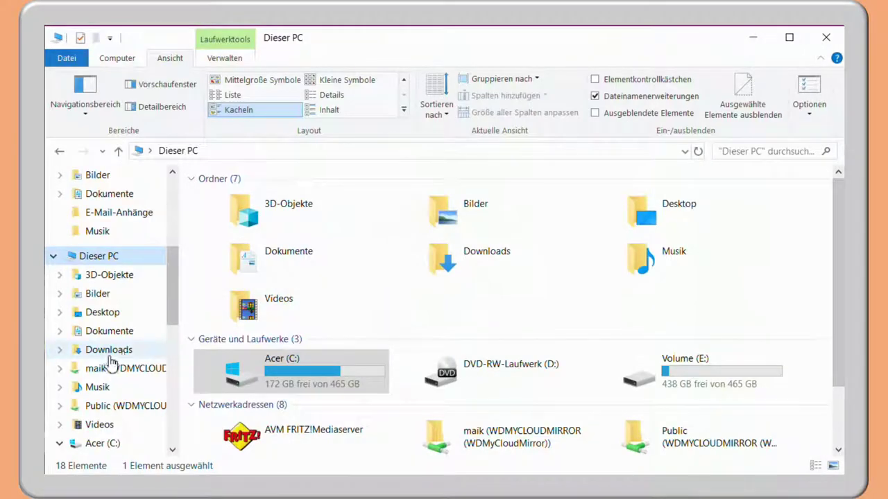
Switch to File Explorer and go to the bin folder of jdk-11 under Programme on drive C.
scroll(64, 347, "down", 1)
scroll(65, 347, "down", 4)
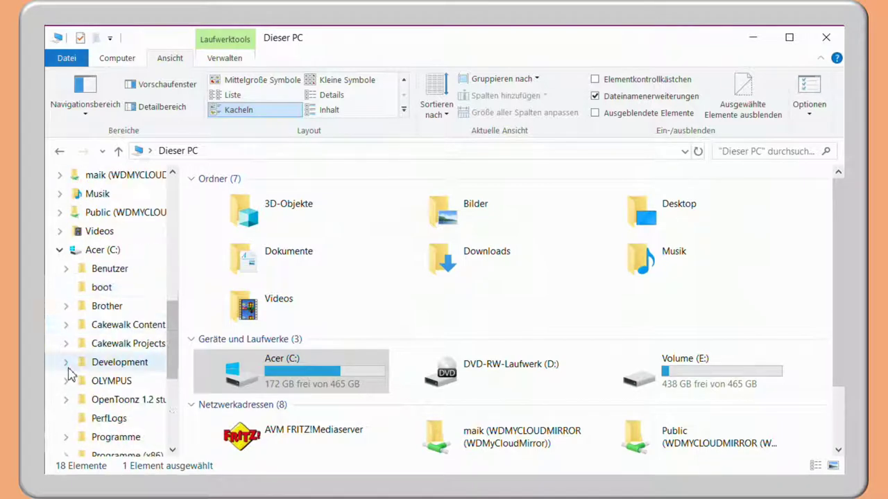
scroll(65, 298, "down", 1)
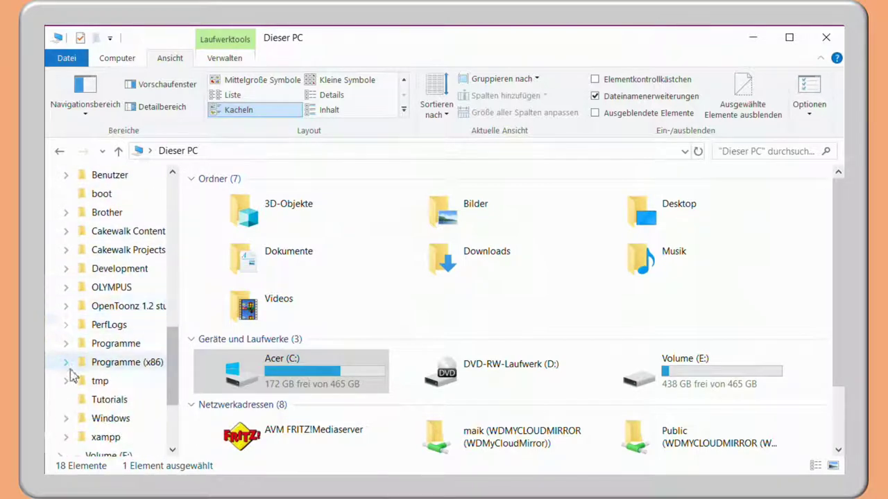
left_click(66, 344)
scroll(79, 358, "down", 2)
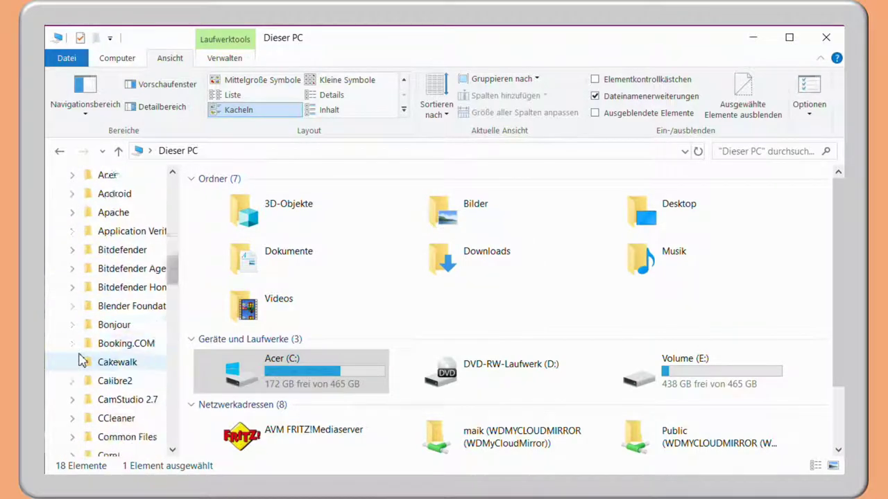
scroll(82, 364, "down", 3)
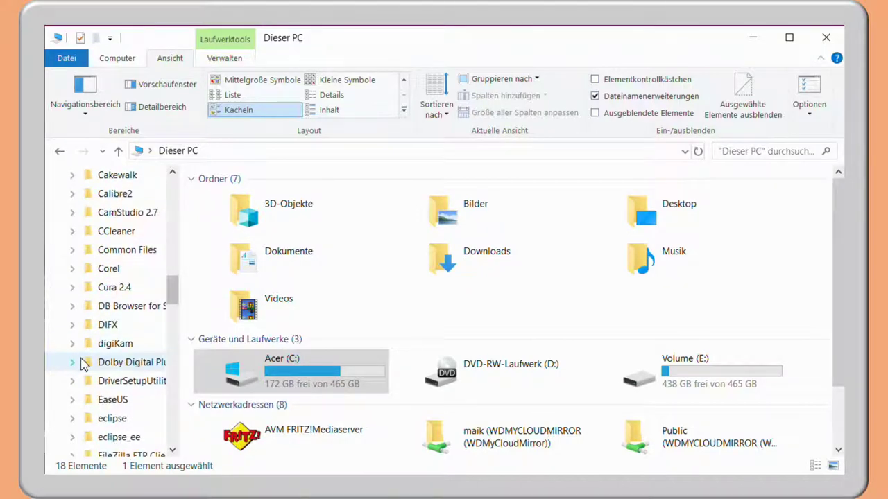
scroll(82, 366, "up", 1)
scroll(83, 366, "down", 4)
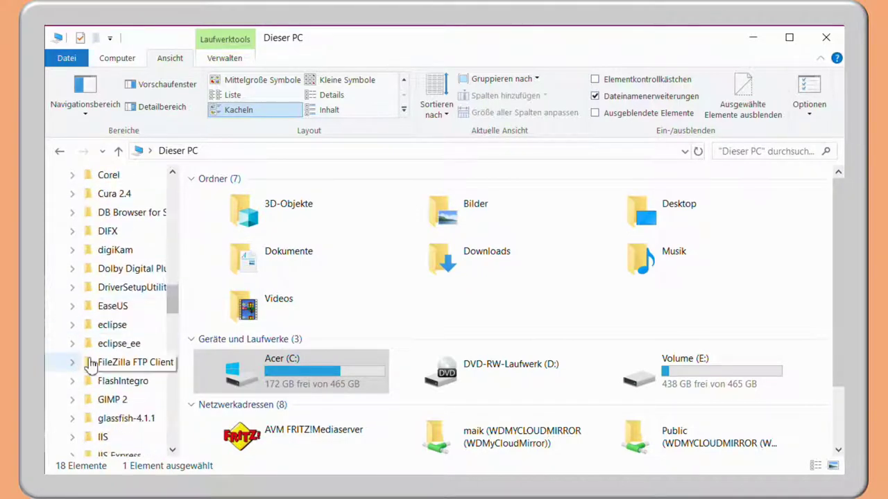
scroll(91, 366, "down", 2)
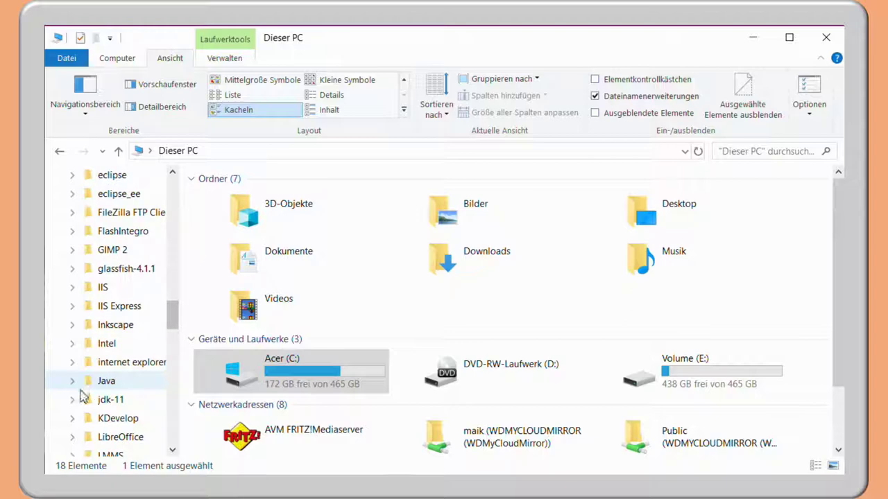
left_click(81, 401)
left_click(109, 349)
Look for java.exe and javac.exe in the bin folder and copy its full path, C:\Program Files\jdk-11\bin.
left_click(440, 151)
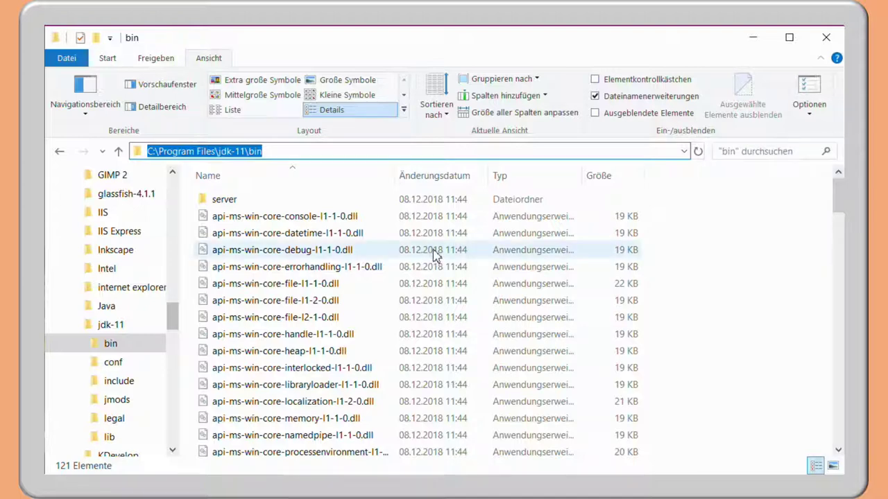
scroll(278, 319, "down", 15)
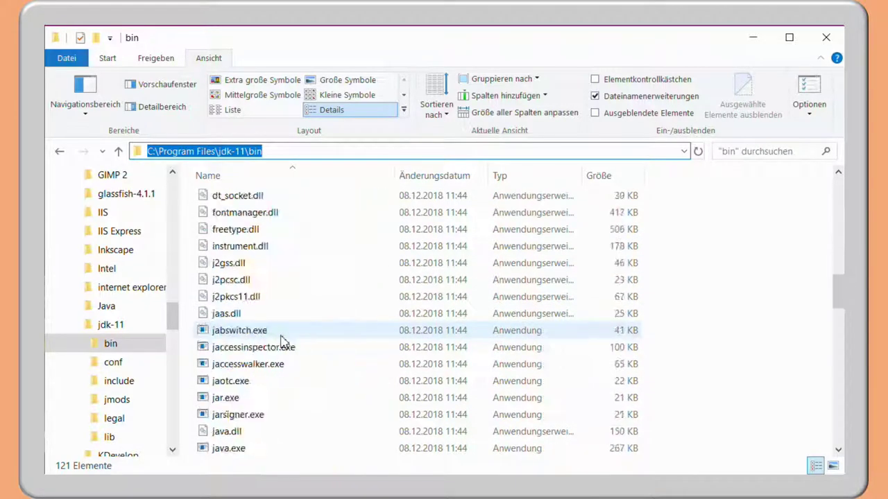
scroll(254, 412, "down", 1)
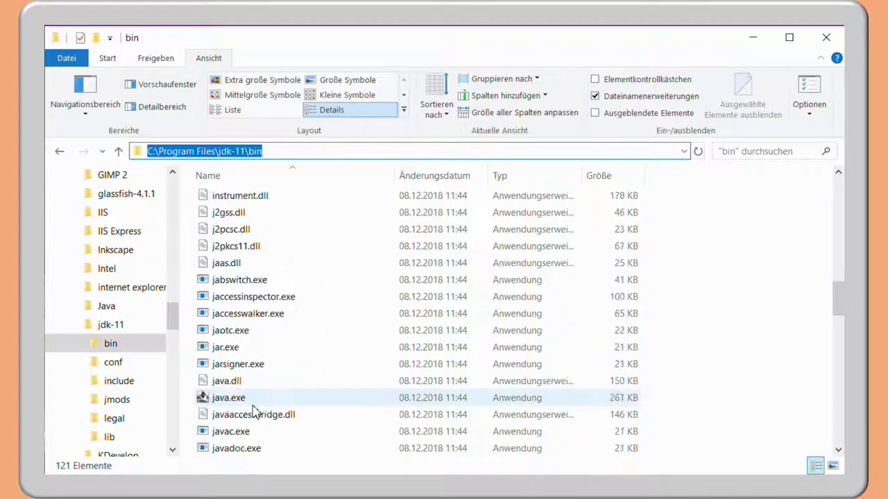
scroll(246, 406, "down", 2)
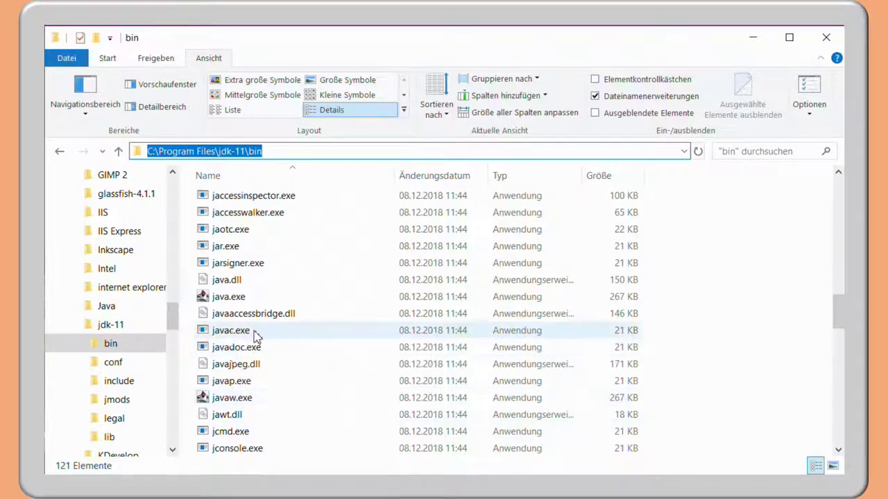
left_click_drag(278, 151, 88, 150)
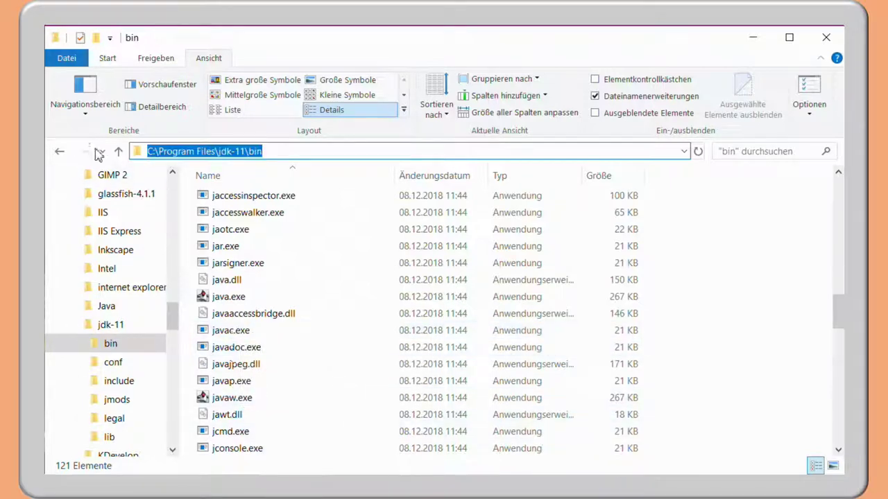
right_click(209, 152)
left_click(229, 195)
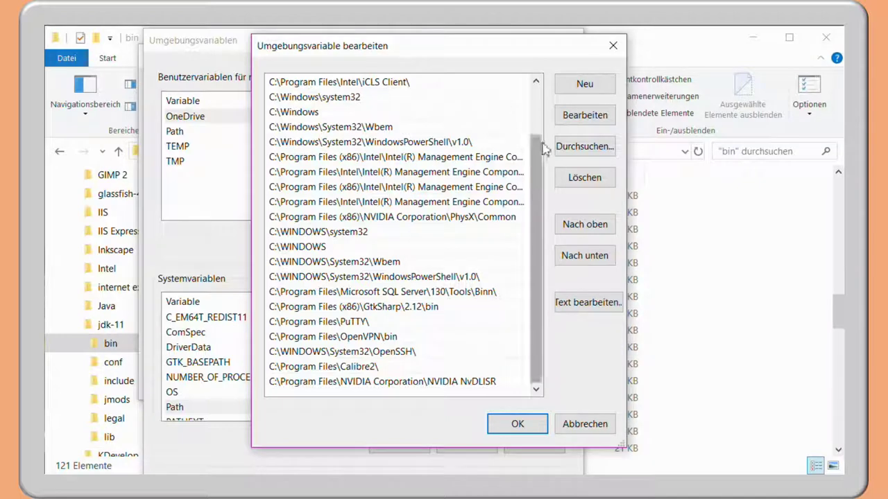
Add C:\Program Files\jdk-11\bin as a new entry to the Path system variable and confirm all open settings dialogs.
left_click(587, 84)
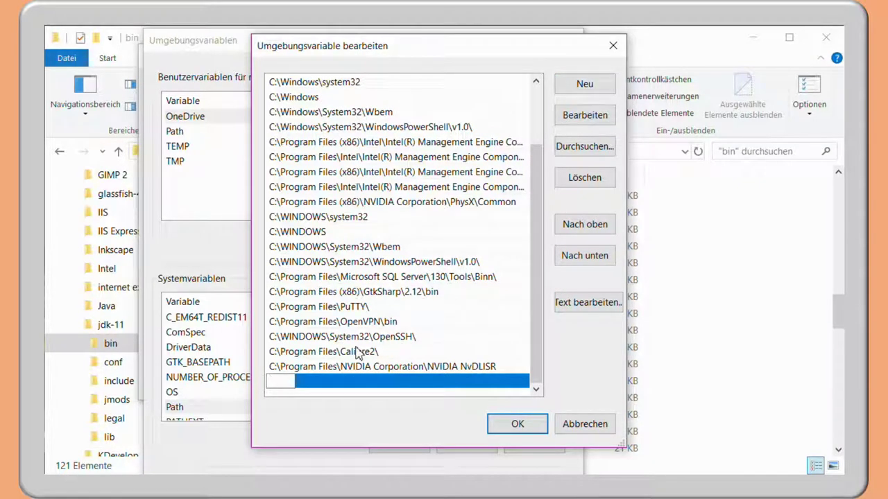
key("ctrl+v")
left_click(363, 323)
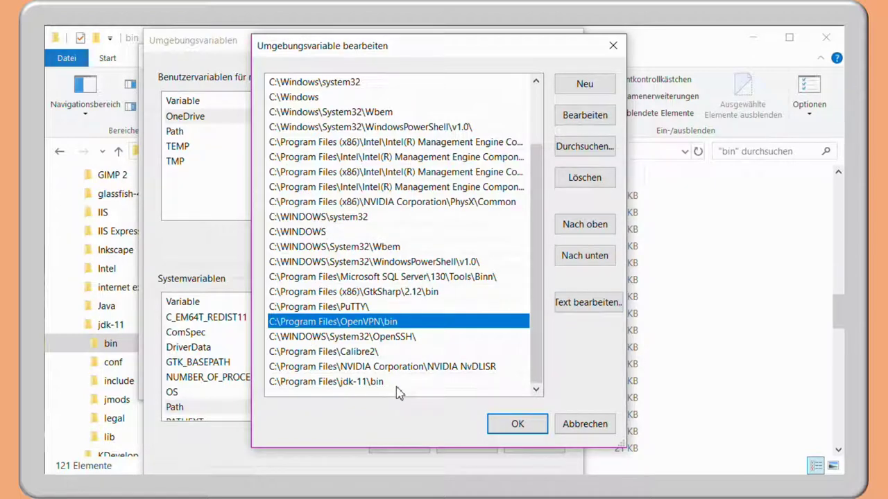
left_click(516, 422)
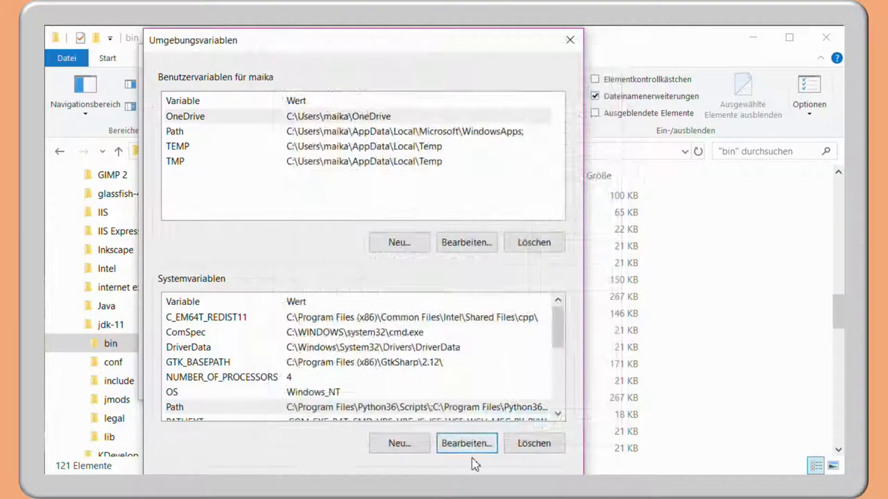
key("Return")
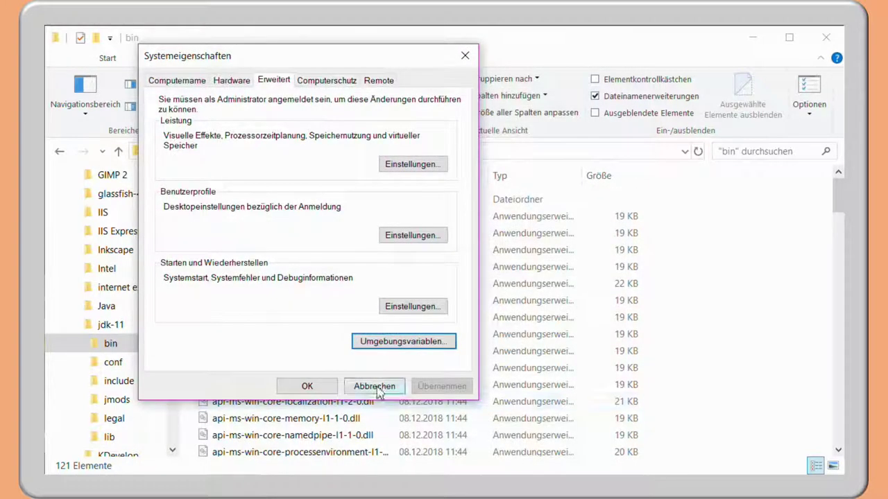
left_click(326, 388)
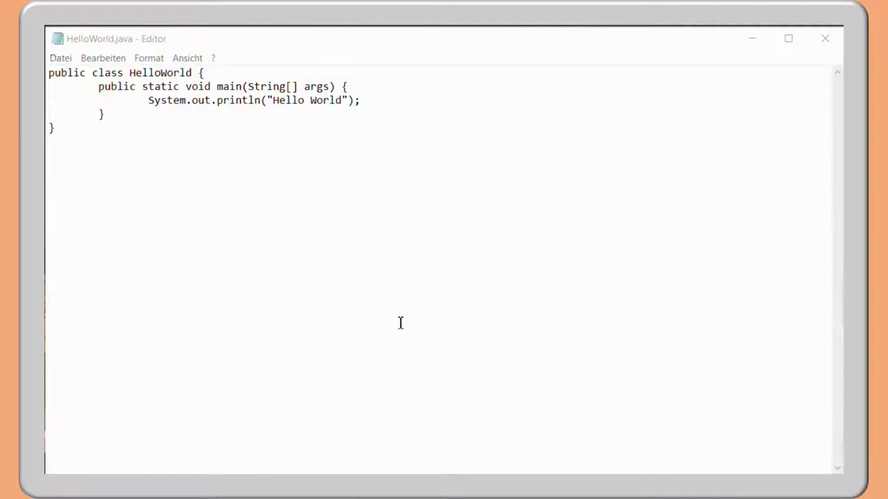
Add an exclamation mark to the println text in HelloWorld.java so it reads "Hello World!".
left_click(401, 316)
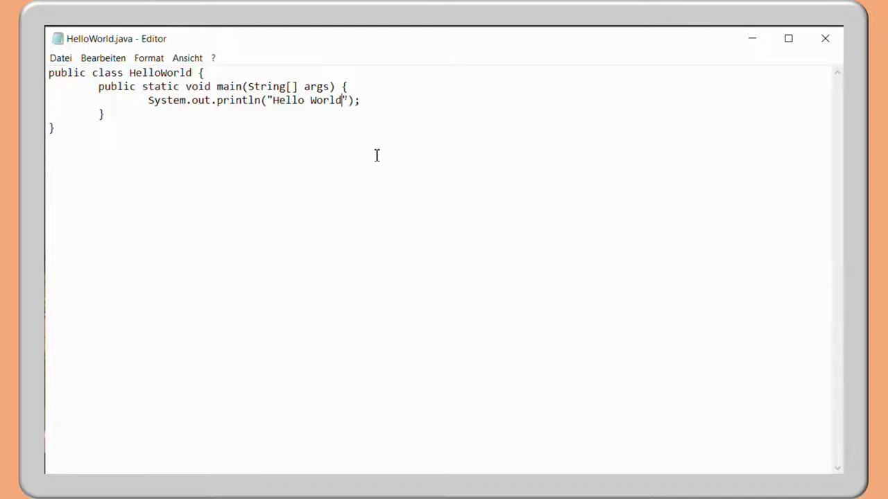
type("!")
left_click(60, 59)
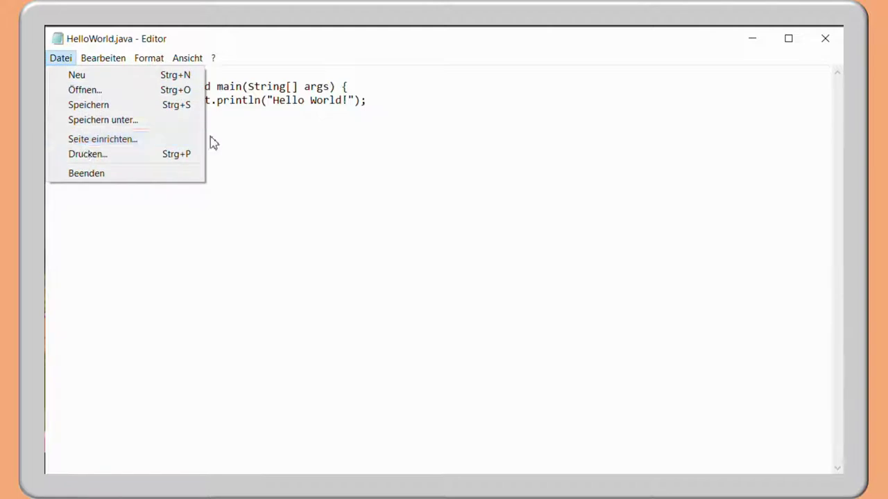
left_click(298, 130)
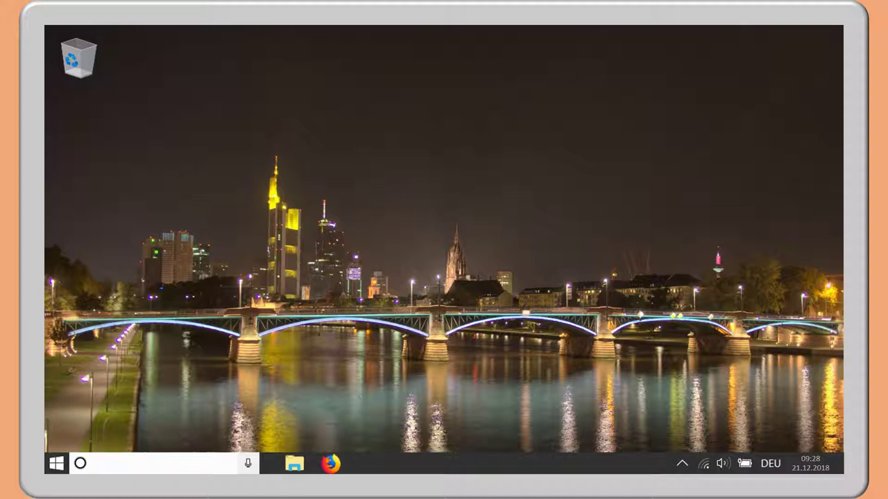
Open a new command prompt and change to the C:\Tutorials directory.
left_click(218, 464)
type("cmd")
key("Return")
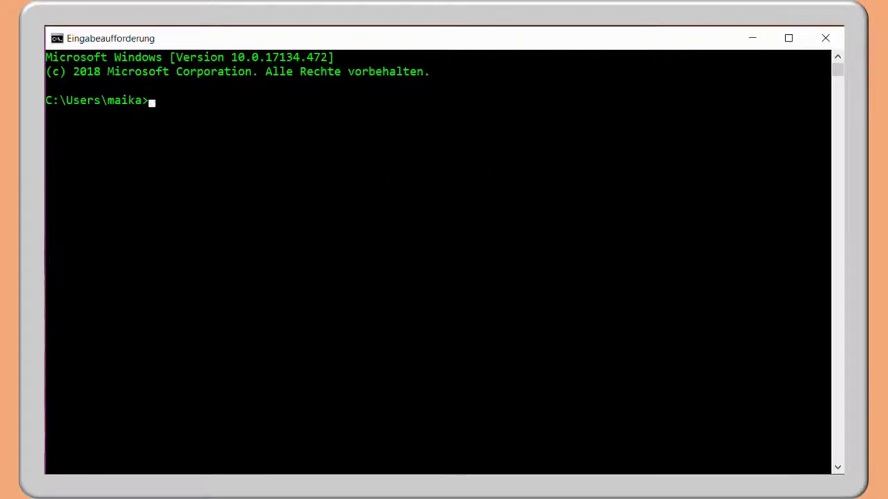
type("cd ..")
key("Return")
key("Up")
key("Return")
type("cd tu")
key("Tab")
key("Return")
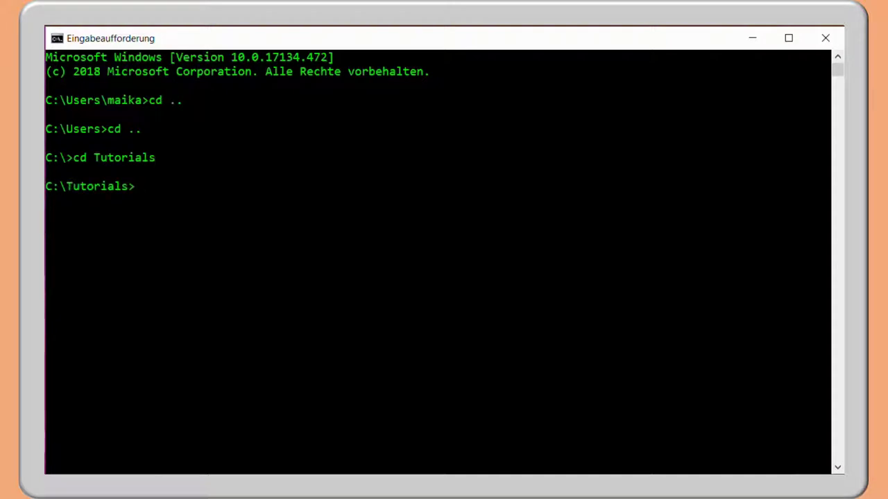
Run the existing HelloWorld class with java, and recompile HelloWorld.java with javac.
type("java HelloWorld")
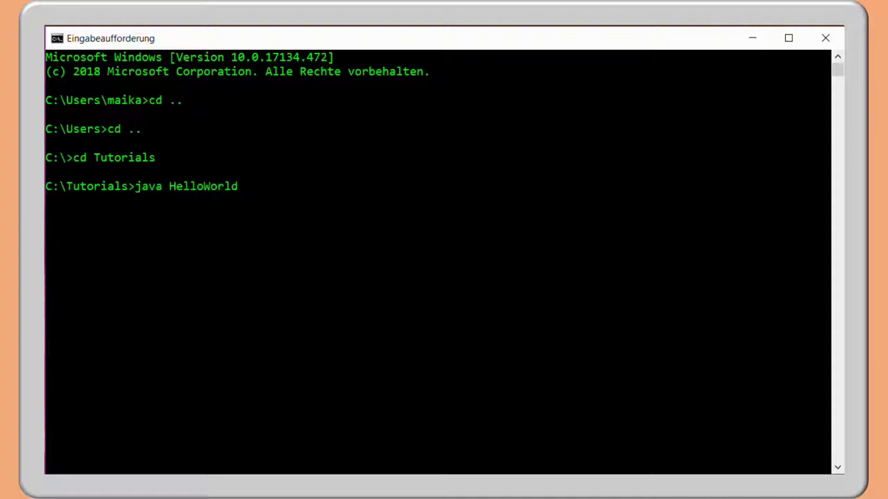
key("Return")
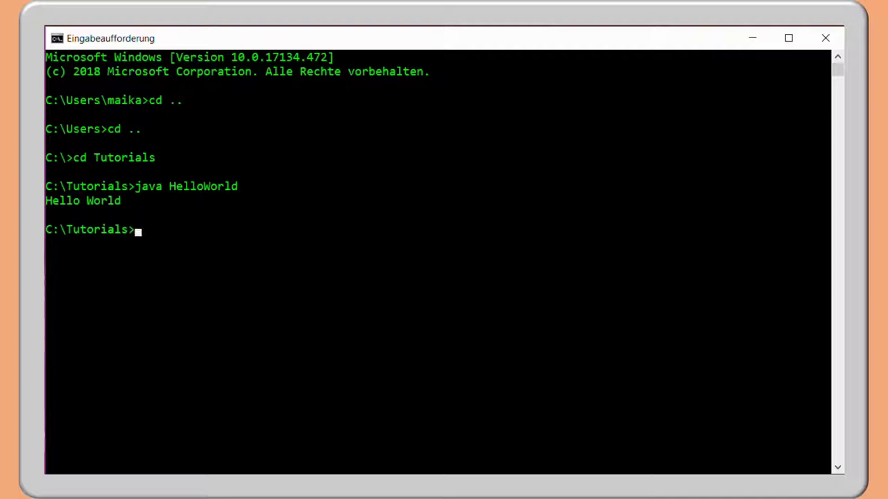
type("javac HelloWorld.java")
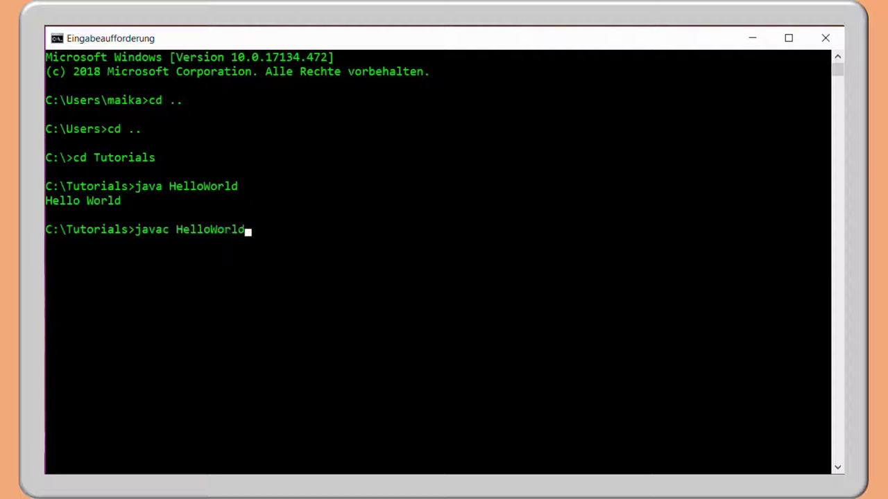
key("Return")
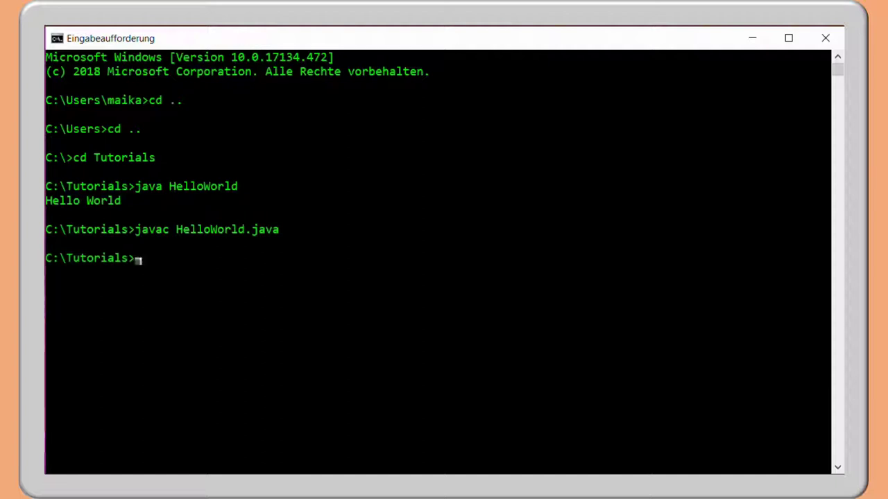
Rerun the recompiled program with the earlier java HelloWorld command.
key("Up")
key("Up")
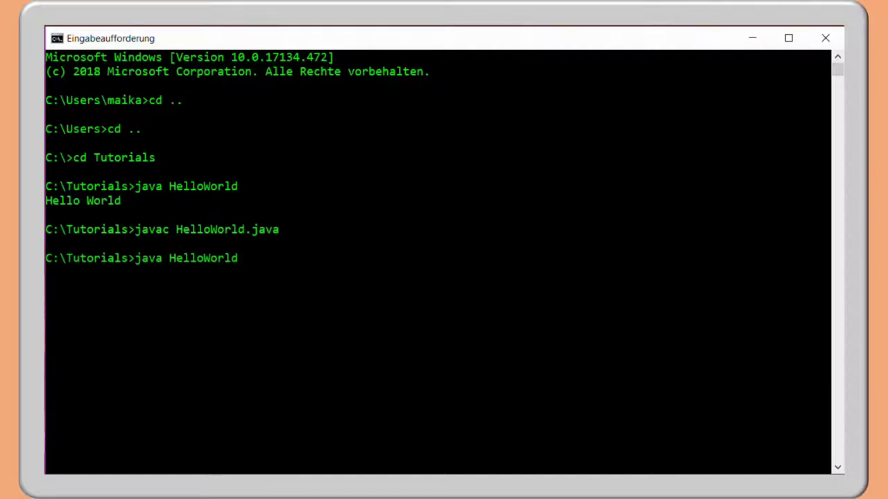
key("Return")
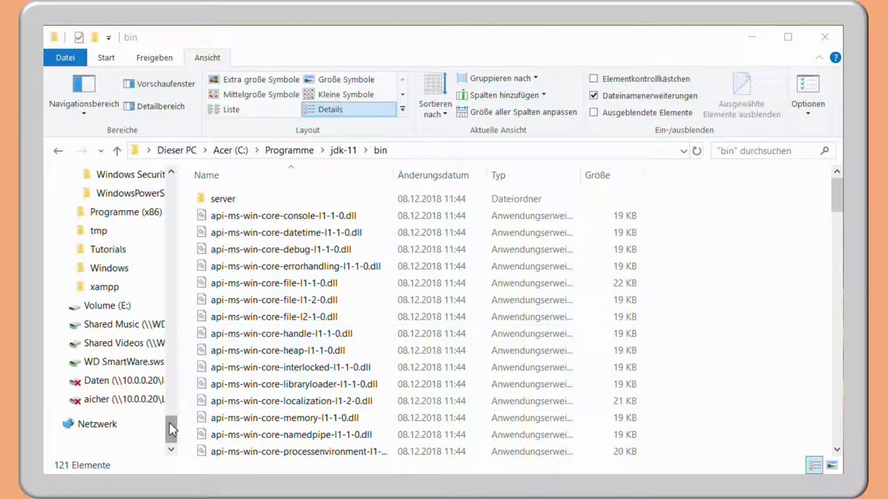
In File Explorer, go up from bin to the jdk-11 folder and copy its full path, C:\Program Files\jdk-11.
left_click_drag(172, 430, 170, 243)
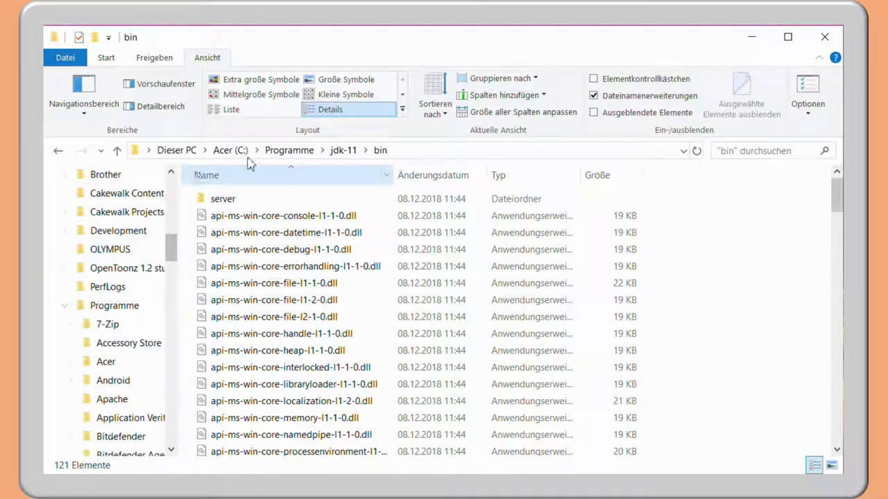
left_click(373, 152)
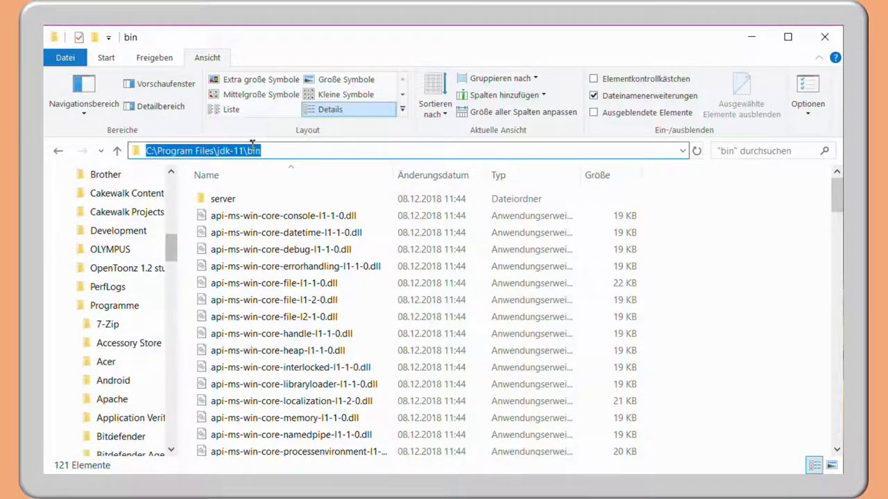
left_click(249, 151)
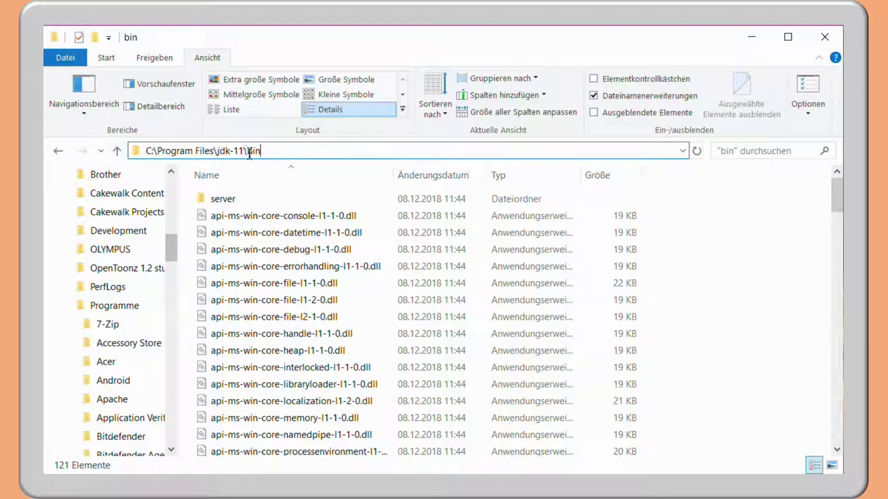
left_click(118, 152)
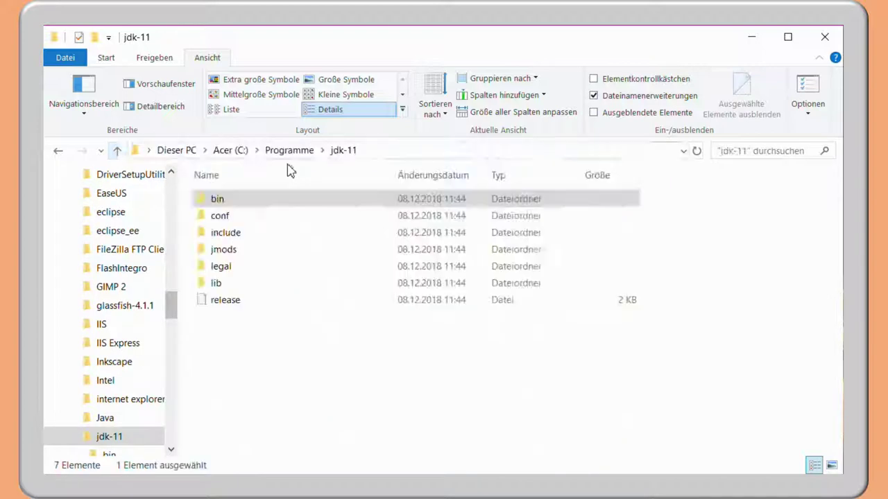
left_click(392, 152)
key("ctrl+c")
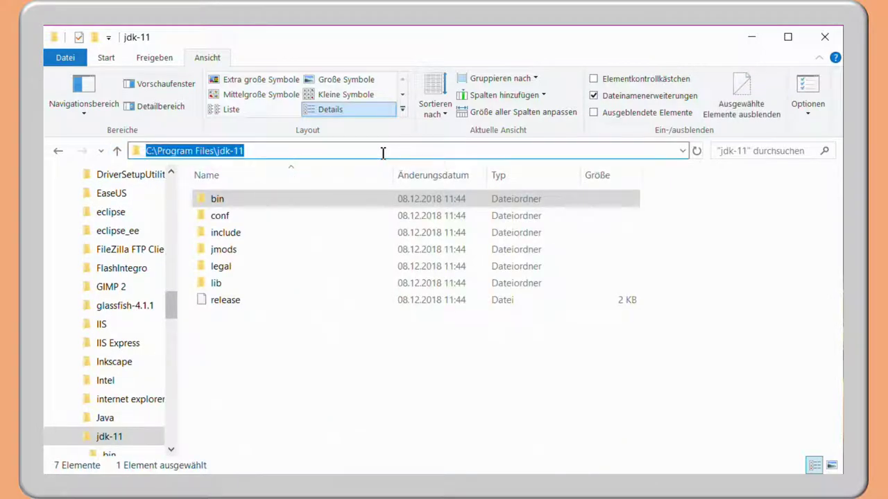
Open the environment variables from the advanced system settings in the properties of Dieser PC.
left_click_drag(171, 303, 174, 214)
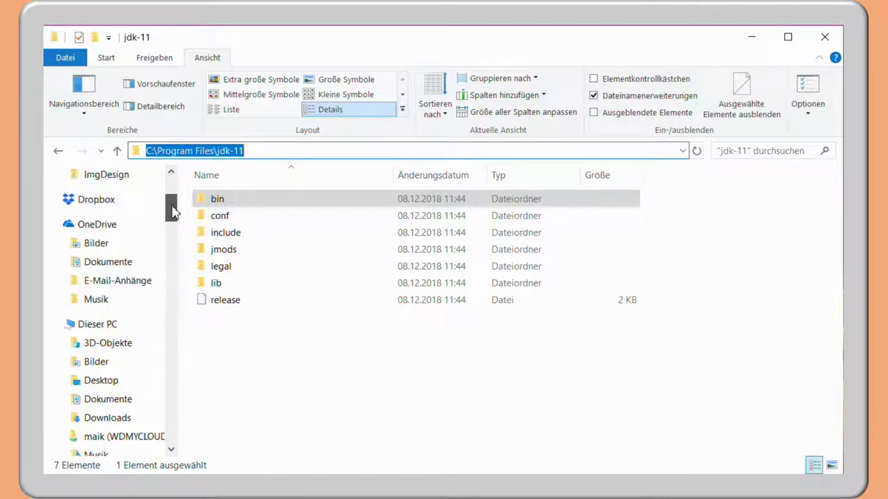
left_click(110, 326)
right_click(110, 326)
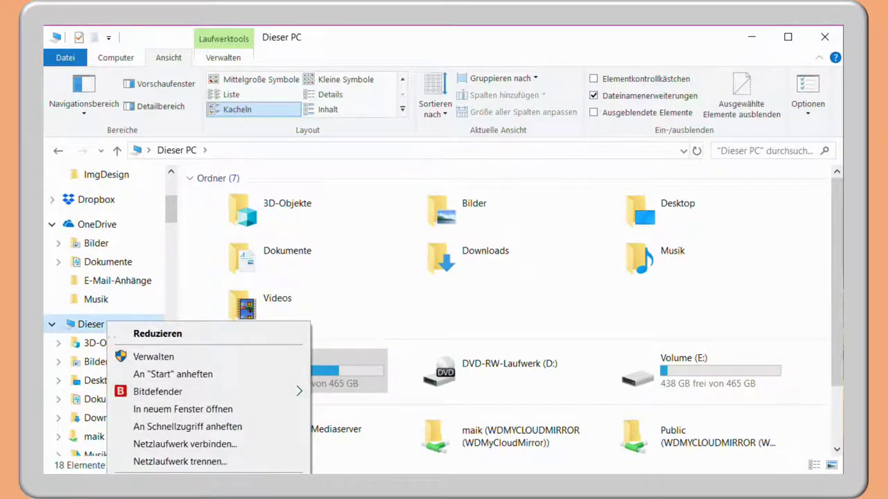
left_click(159, 473)
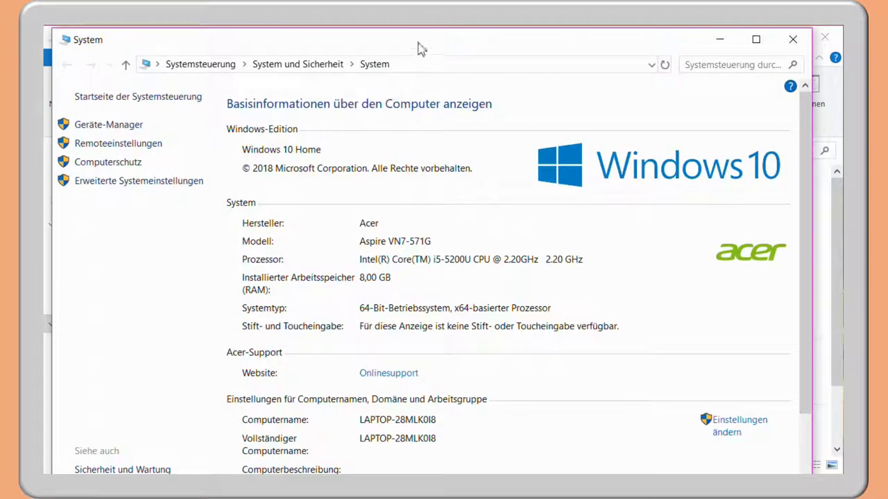
left_click(146, 181)
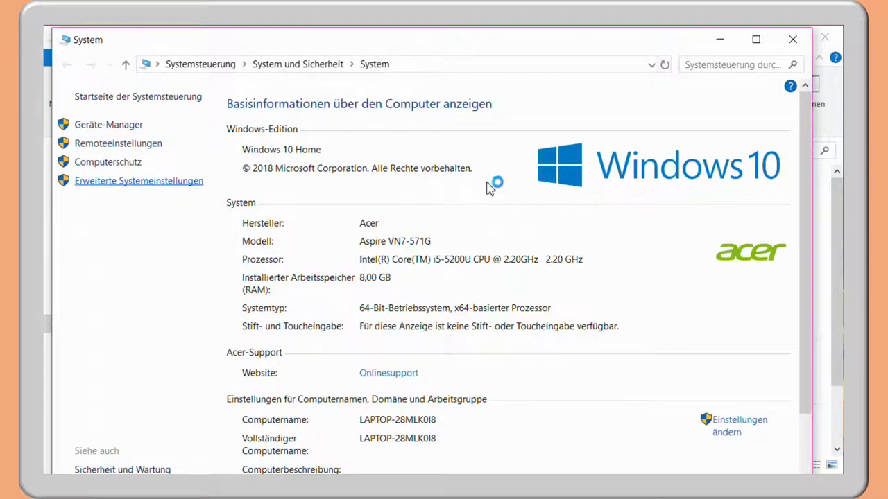
left_click(354, 363)
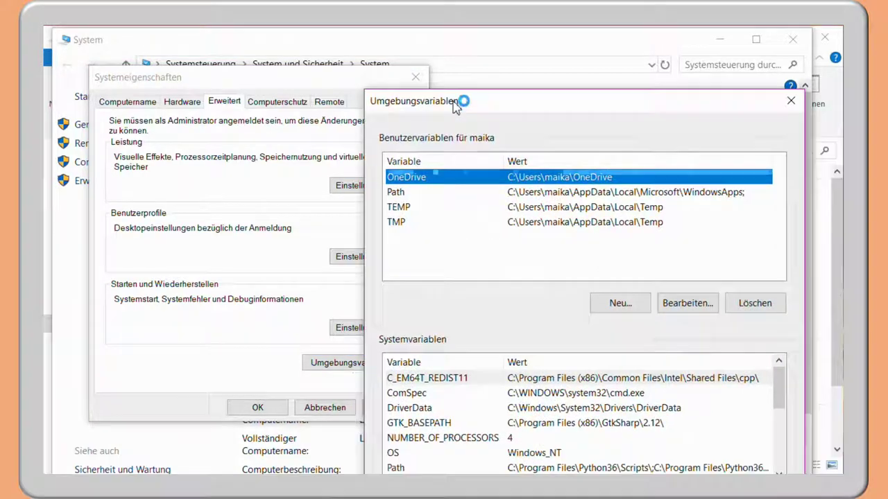
Create the system variable JAVA_HOME with the value C:\Program Files\jdk-11, confirm all dialogs and close the System window.
left_click_drag(456, 104, 361, 47)
left_click(524, 445)
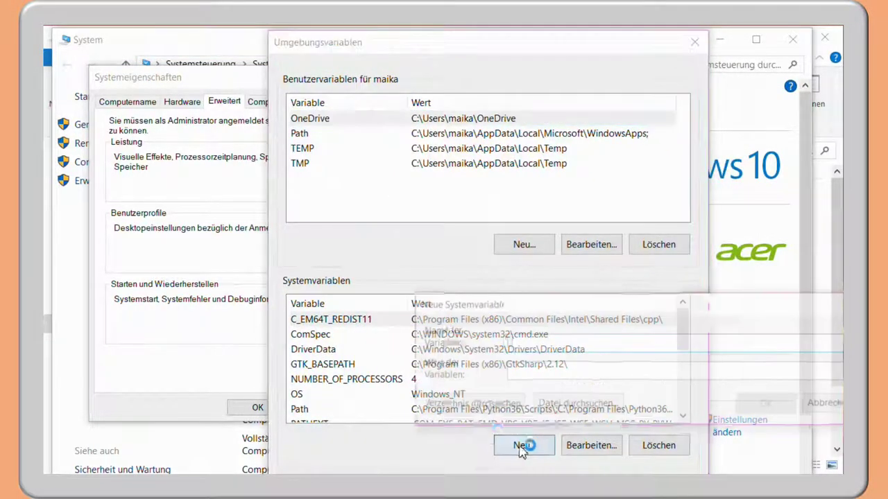
type("JAVA_H")
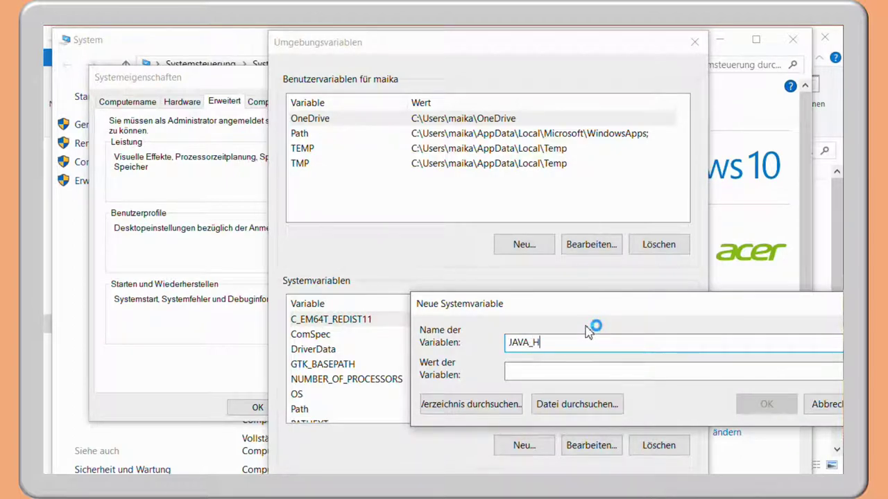
type("OME")
left_click(587, 371)
key("ctrl+v")
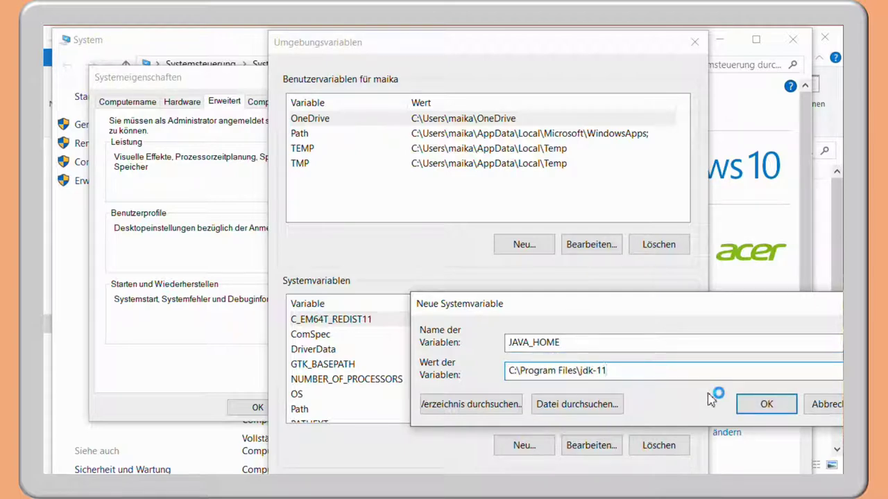
left_click(756, 403)
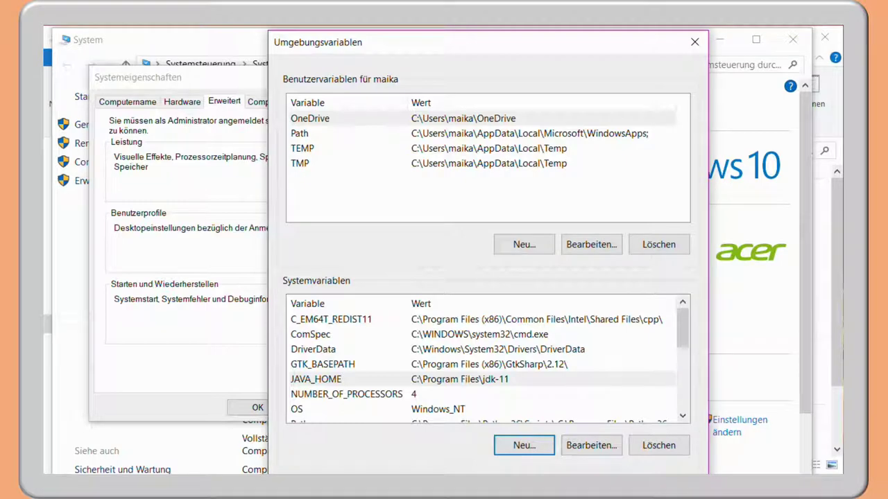
left_click(593, 479)
left_click(258, 408)
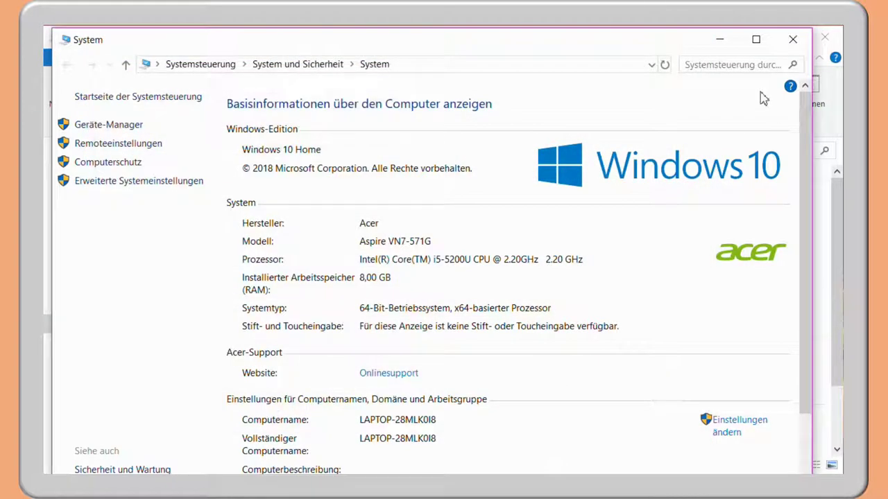
left_click(793, 39)
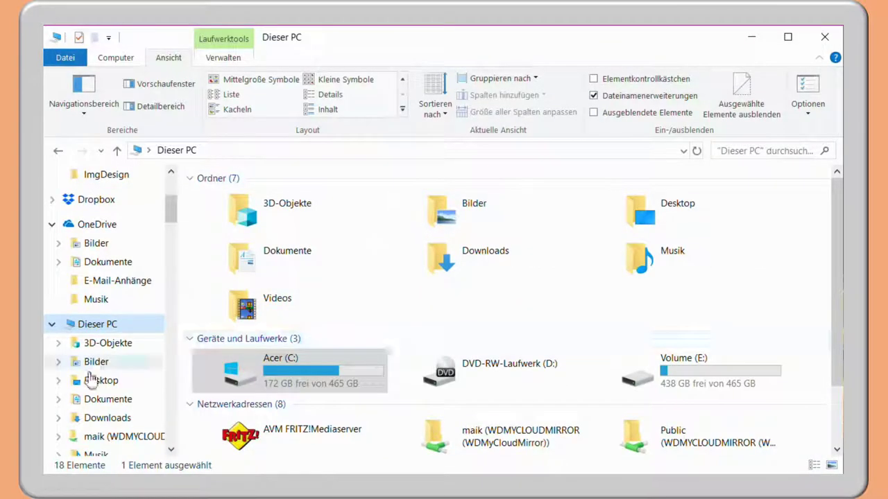
Go to the Tutorials folder on drive C in File Explorer.
scroll(90, 380, "down", 6)
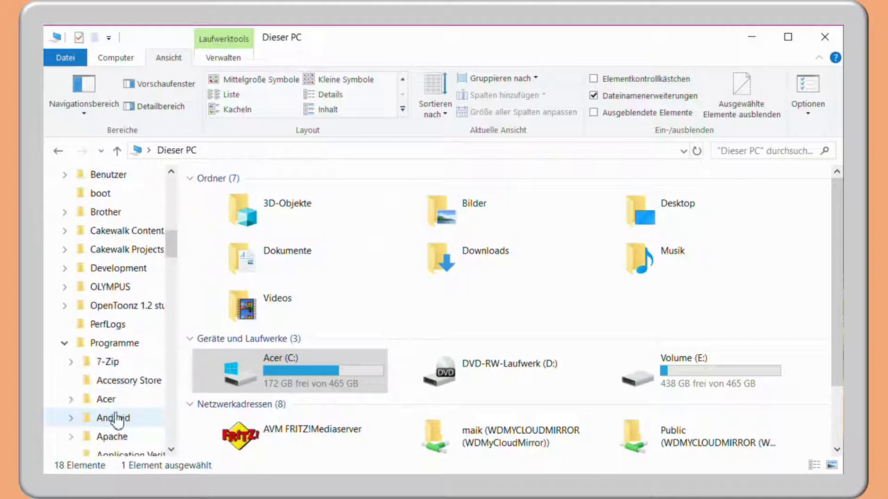
scroll(99, 340, "down", 2)
left_click_drag(172, 252, 193, 470)
scroll(194, 421, "down", 2)
left_click(152, 324)
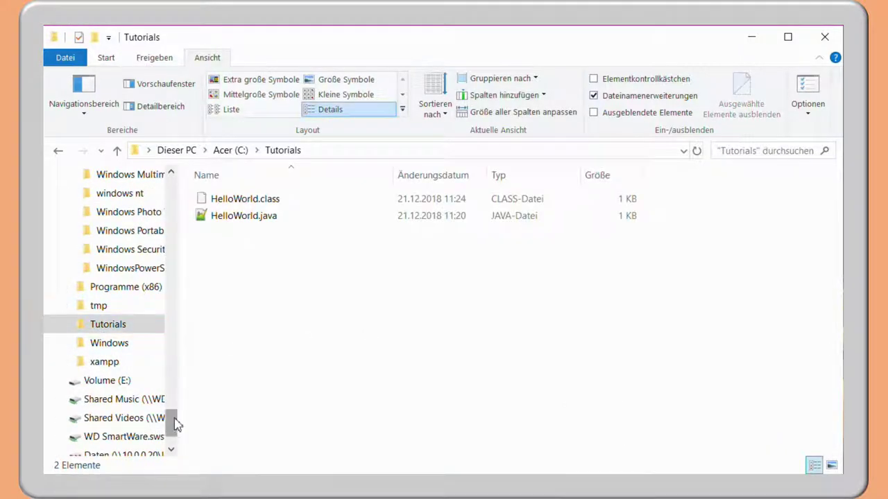
scroll(176, 424, "up", 2)
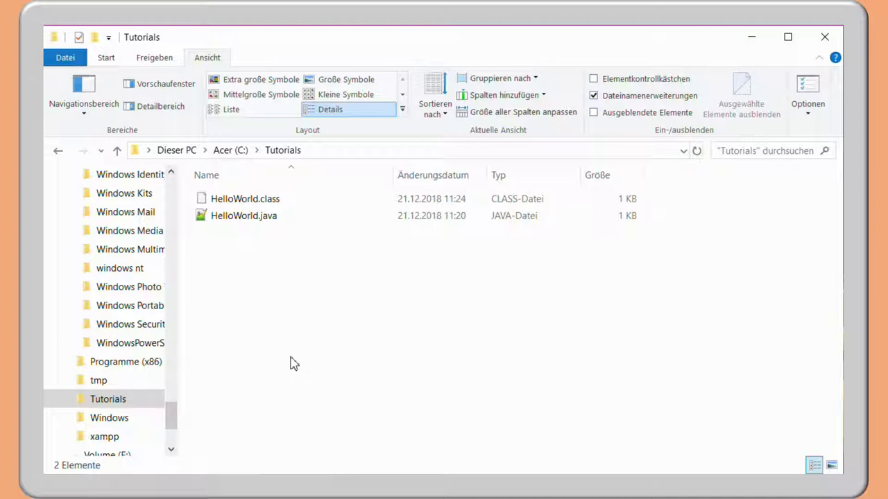